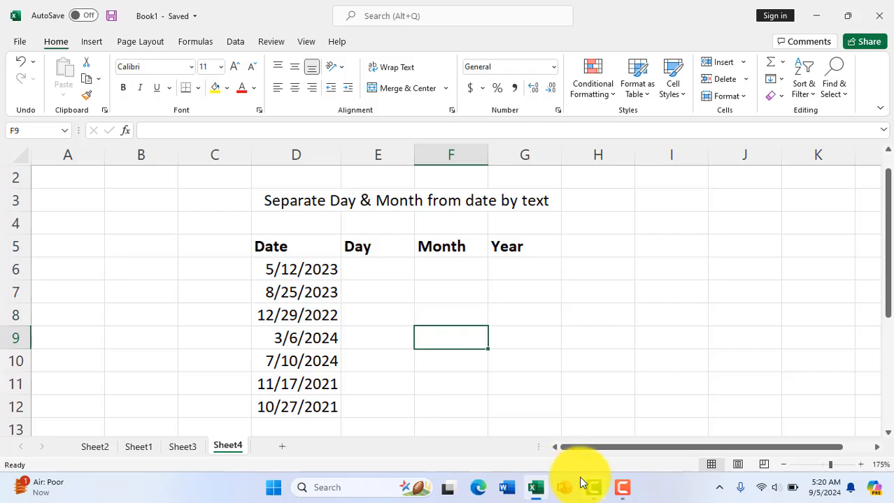
mouse_move(586, 482)
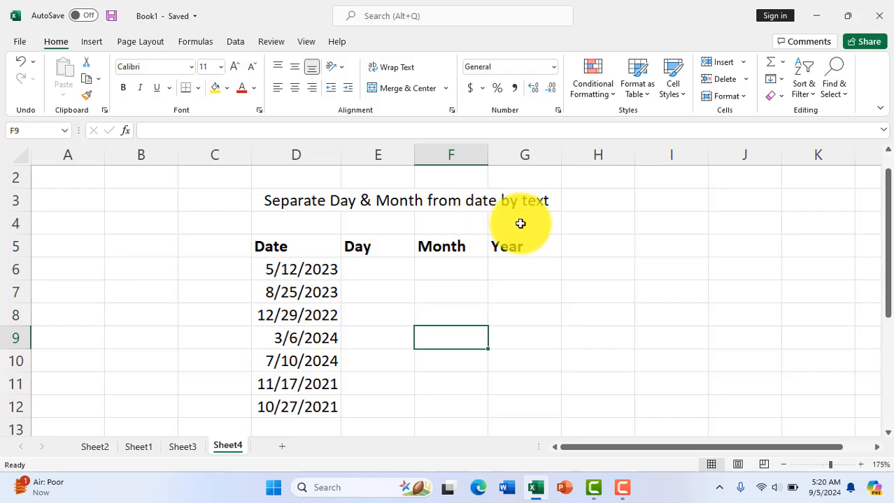
left_click(382, 266)
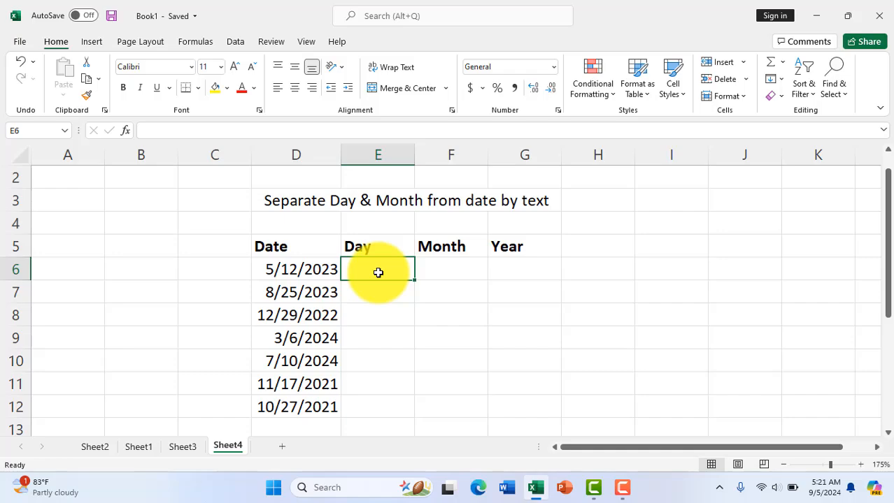
left_click(456, 272)
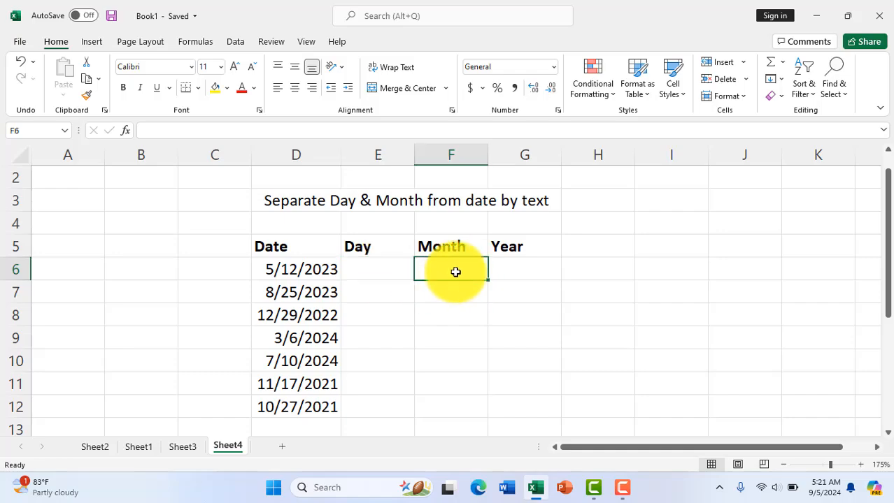
left_click(512, 269)
left_click(373, 266)
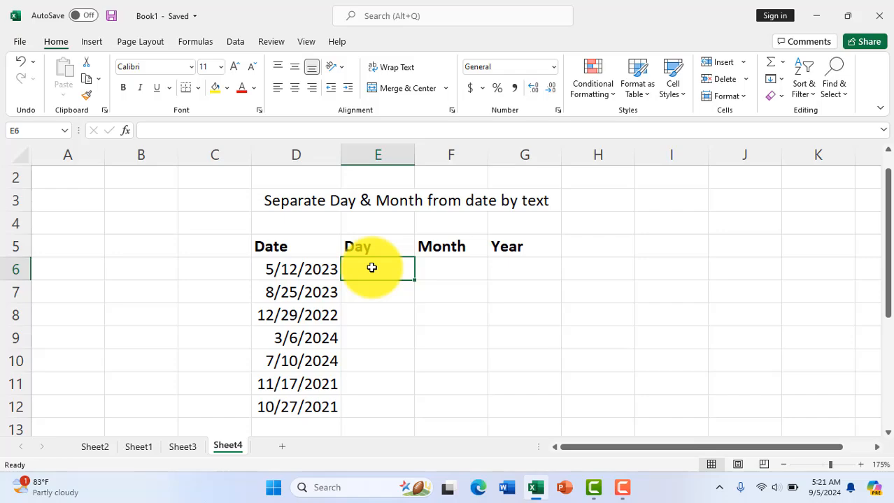
Copy the dates in D6:D12 into the Day column starting at E6 and autofit column E's width.
left_click(290, 269)
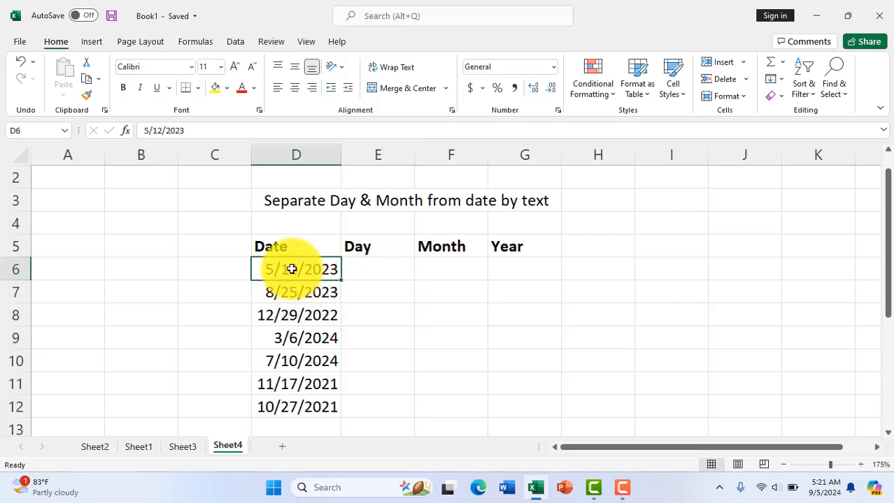
left_click_drag(290, 269, 297, 402)
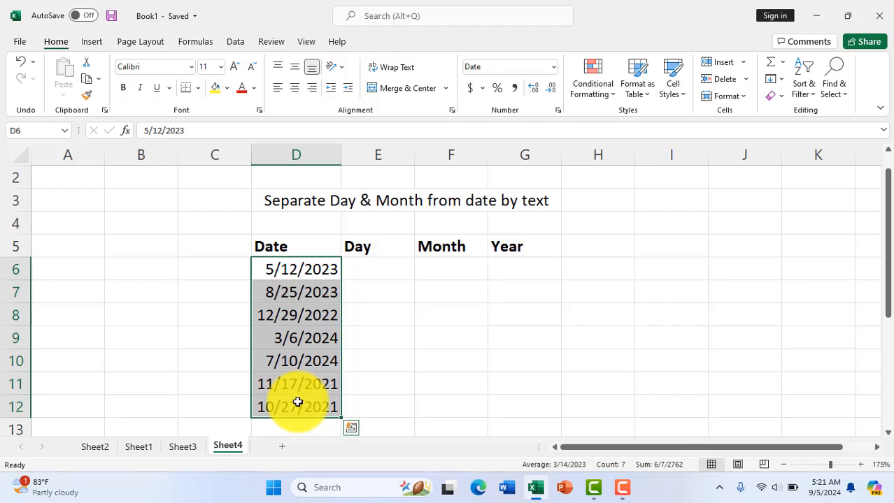
key("ctrl+c")
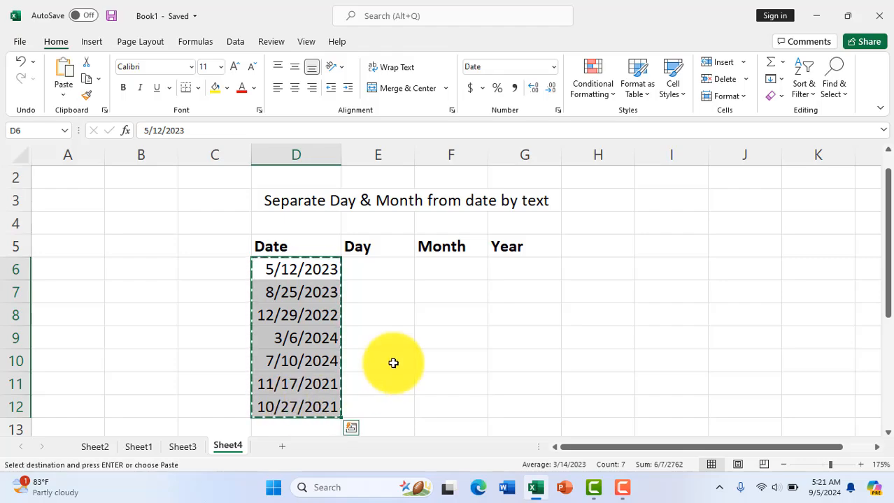
left_click(374, 269)
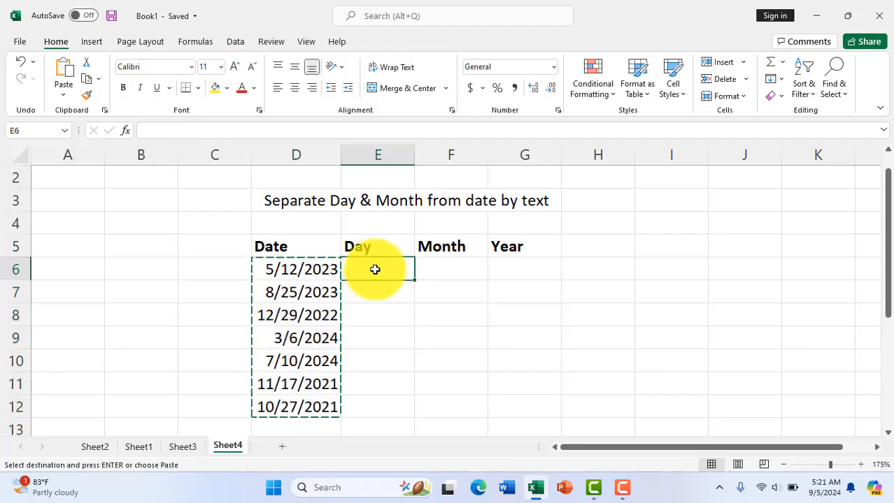
key("ctrl+v")
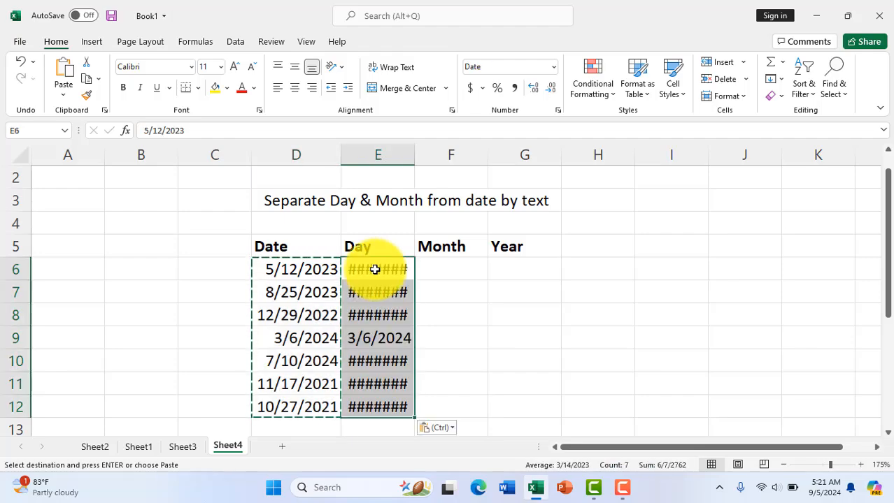
double_click(415, 150)
Paste the copied dates into the Month and Year columns from F6 and G6, autofitting both column widths.
left_click(459, 266)
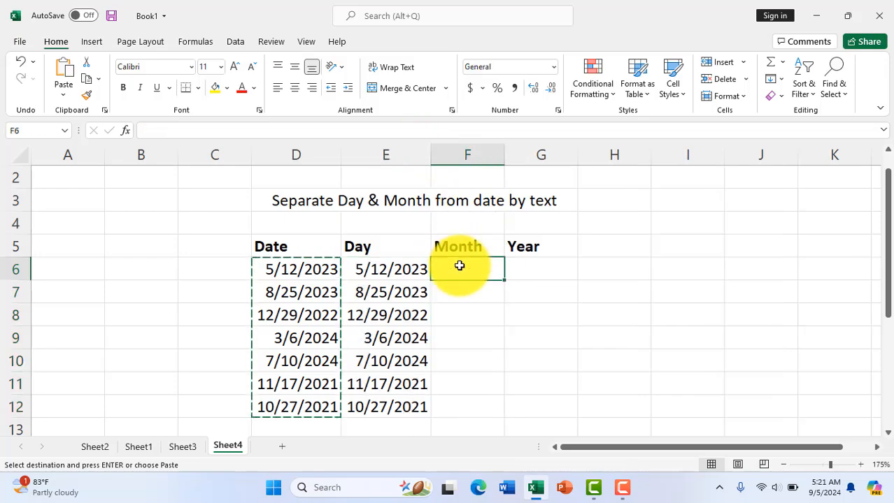
key("ctrl+v")
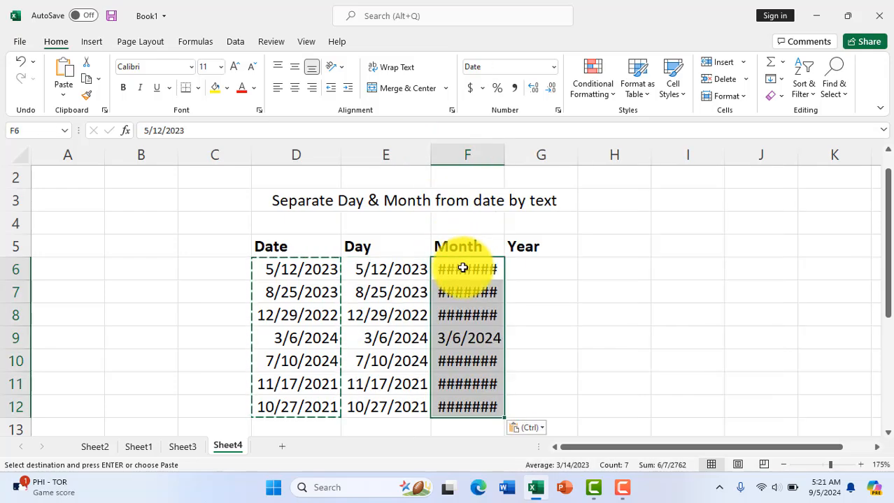
double_click(504, 150)
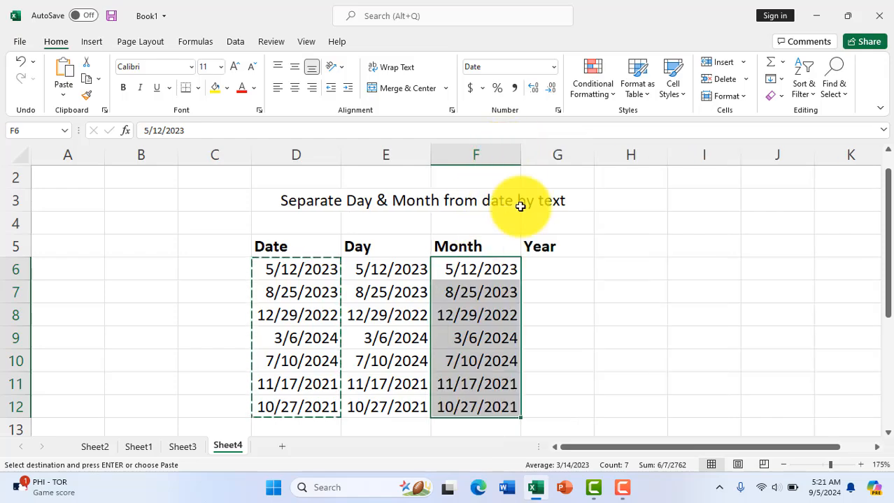
left_click(552, 268)
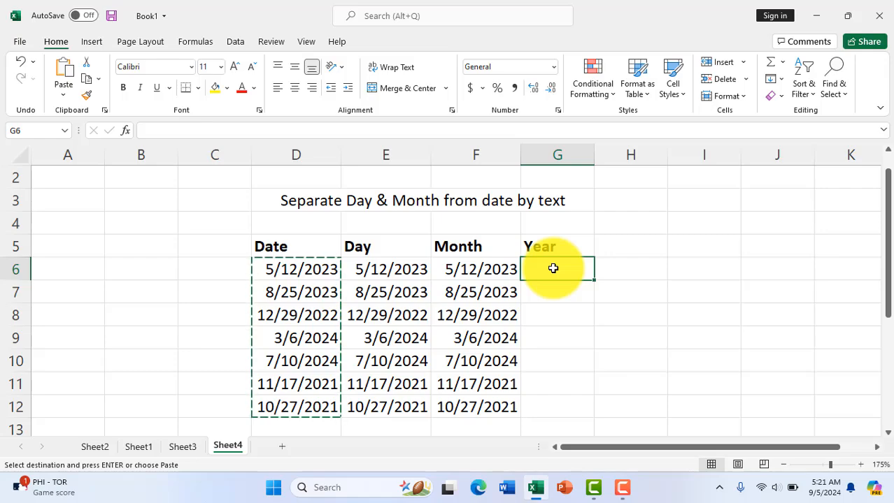
key("ctrl+v")
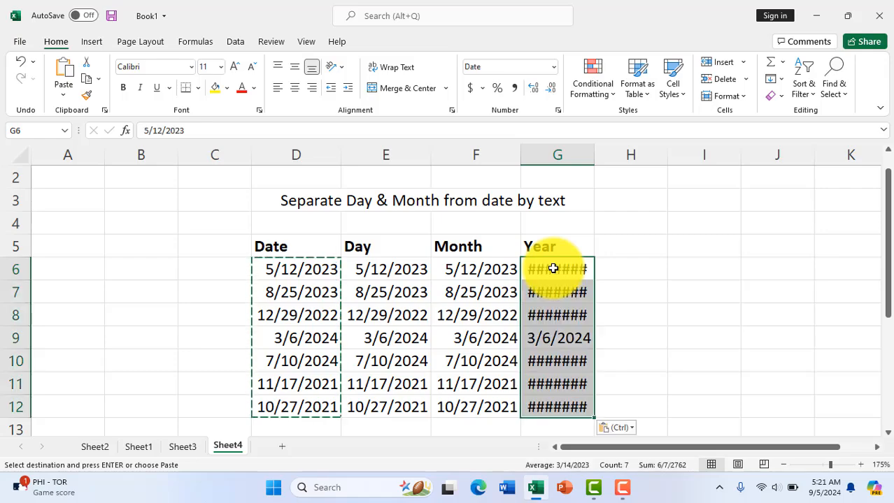
double_click(594, 149)
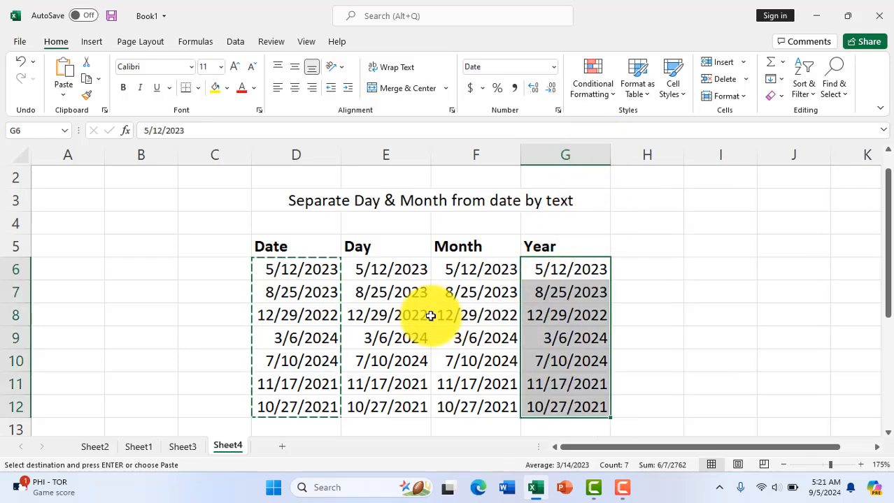
double_click(632, 270)
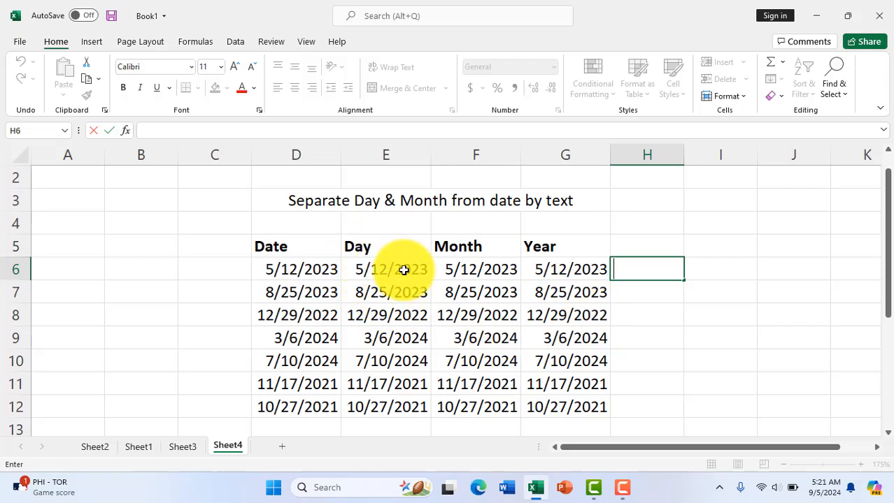
Apply the custom number format dddd to the Day column dates in E6:E12.
left_click_drag(387, 269, 389, 402)
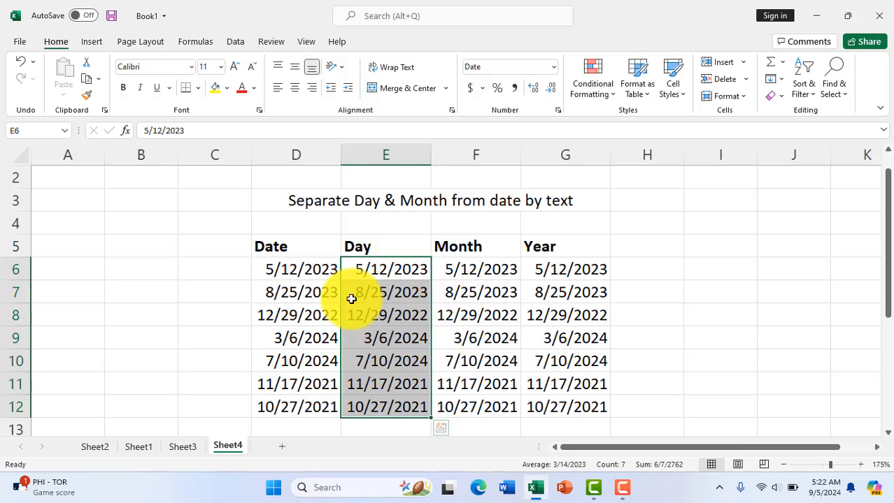
key("ctrl+1")
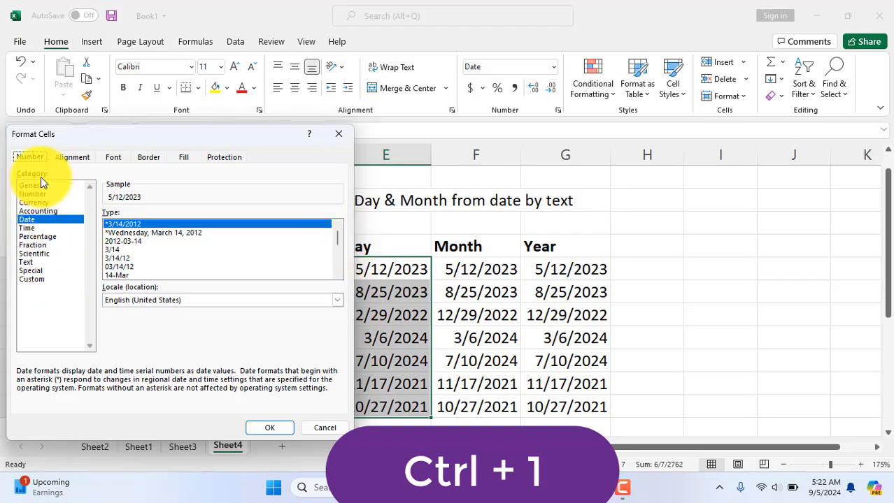
left_click(33, 279)
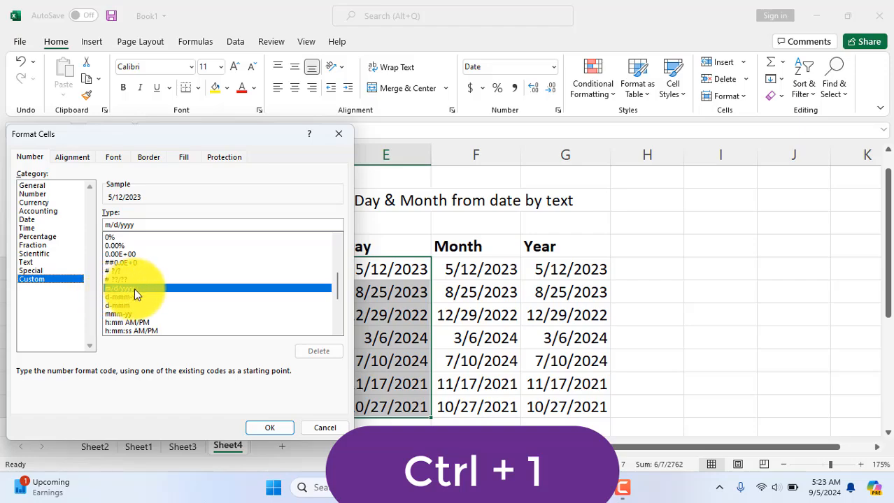
left_click(138, 225)
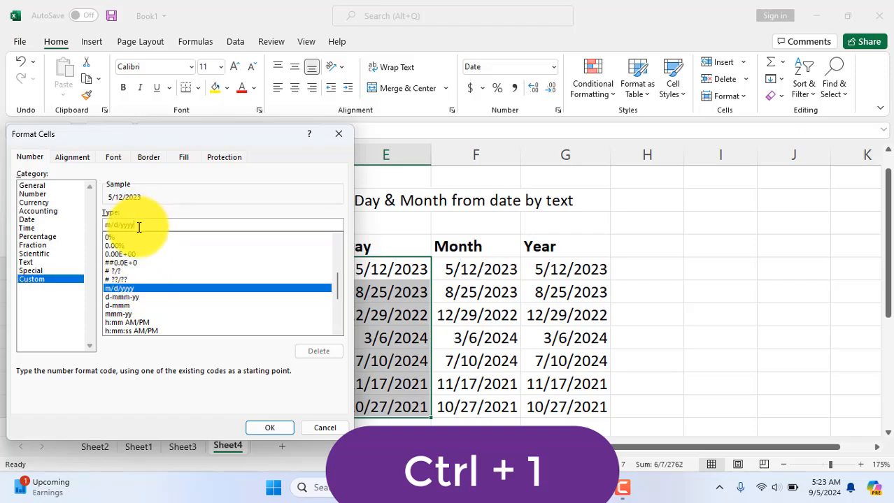
key("BackSpace")
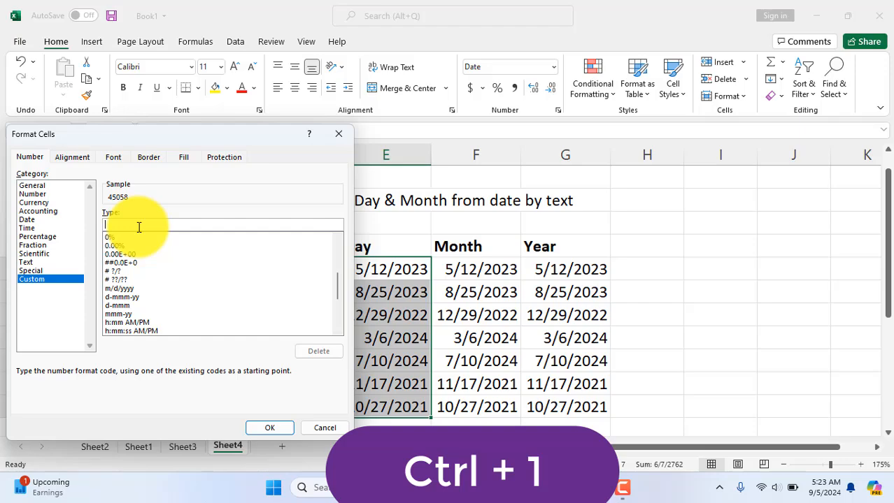
type("dddd")
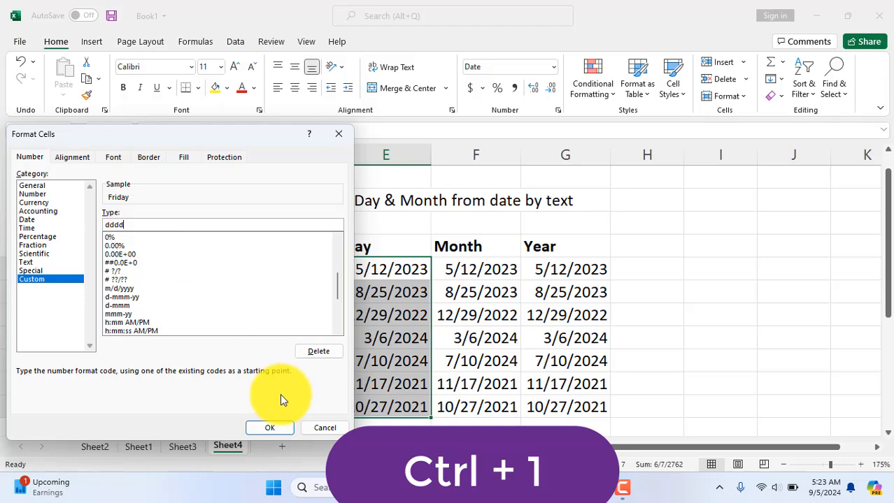
left_click(271, 427)
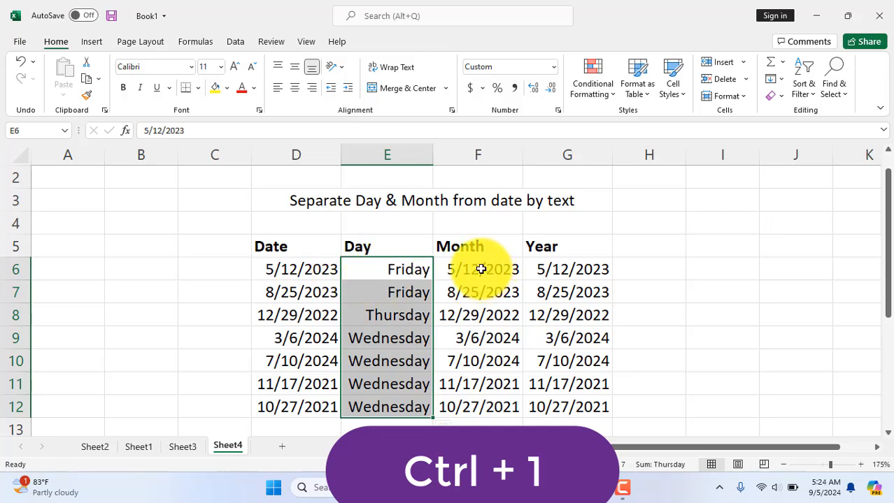
Apply the custom number format mmmm to the Month column dates in F6:F12.
left_click_drag(486, 273, 479, 399)
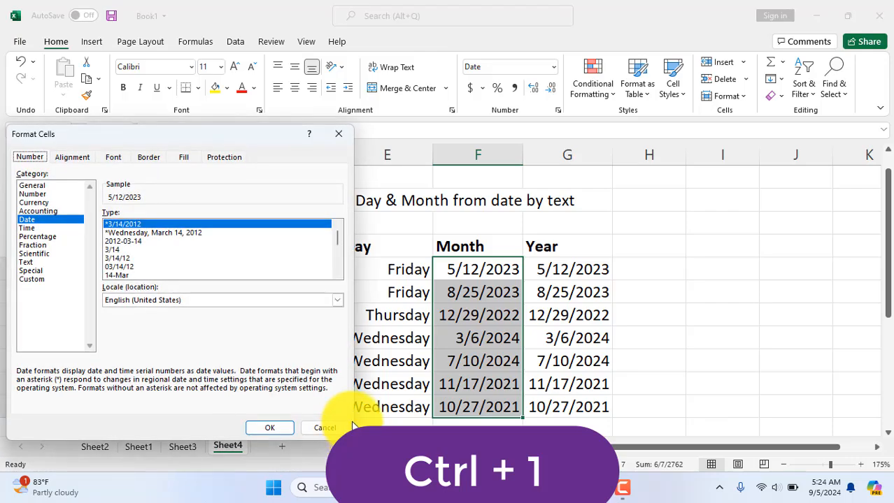
left_click(36, 278)
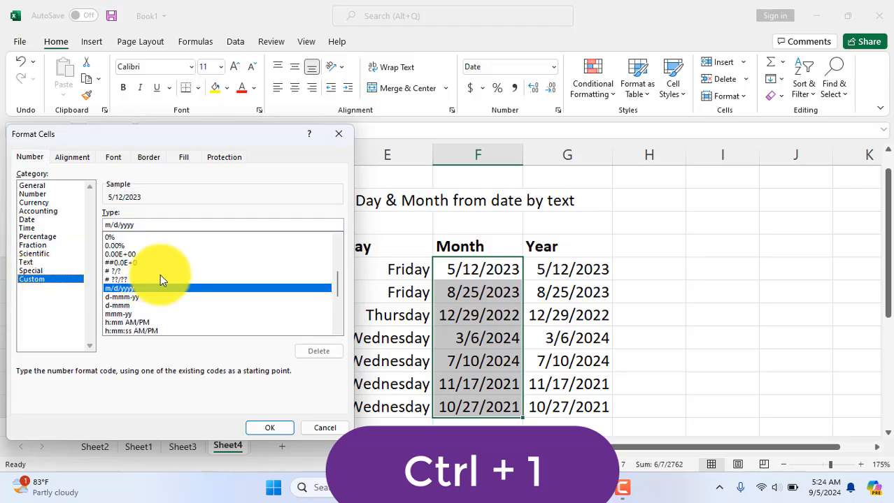
left_click(140, 226)
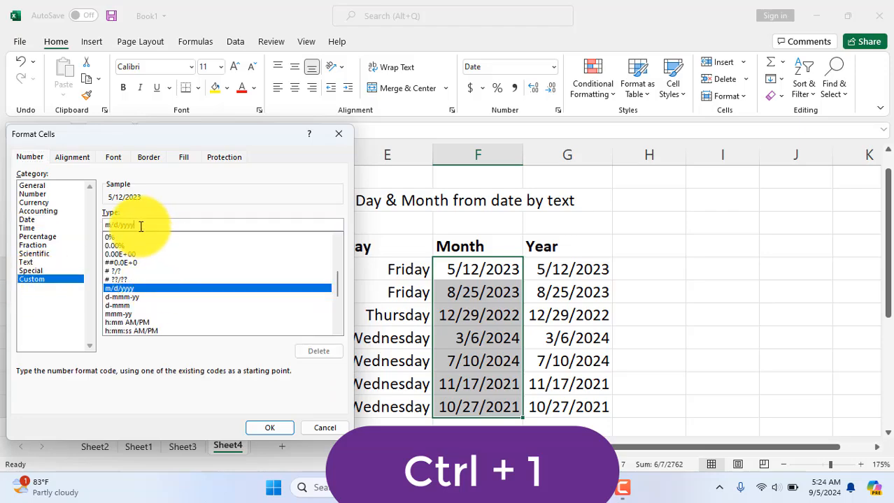
key("BackSpace")
key("BackSpace")
key("BackSpace")
key("BackSpace")
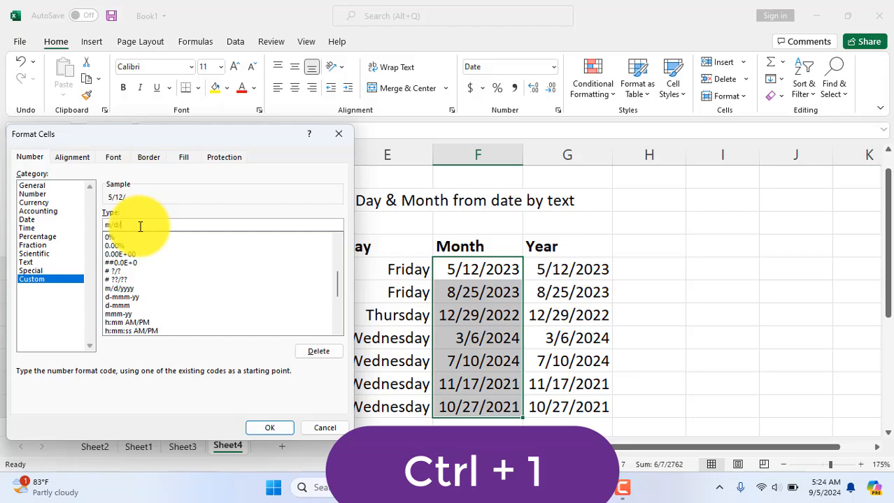
key("BackSpace")
key("BackSpace")
key("BackSpace")
key("BackSpace")
type("mmmm")
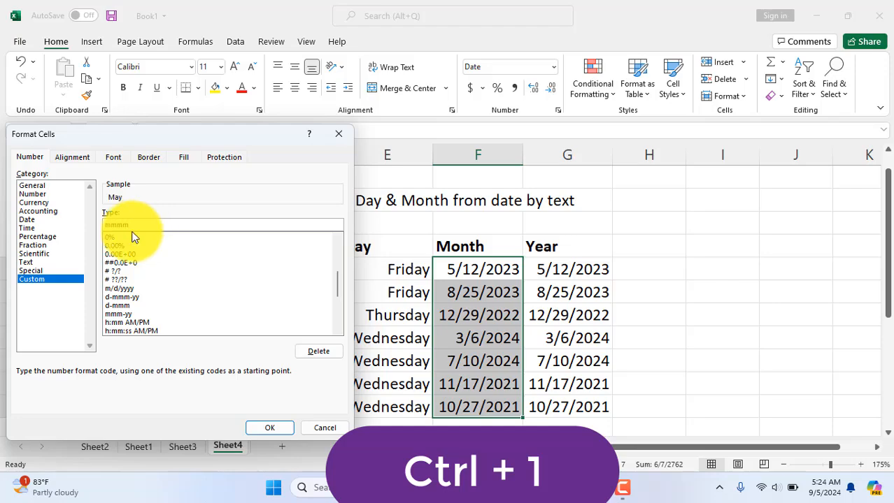
left_click(266, 430)
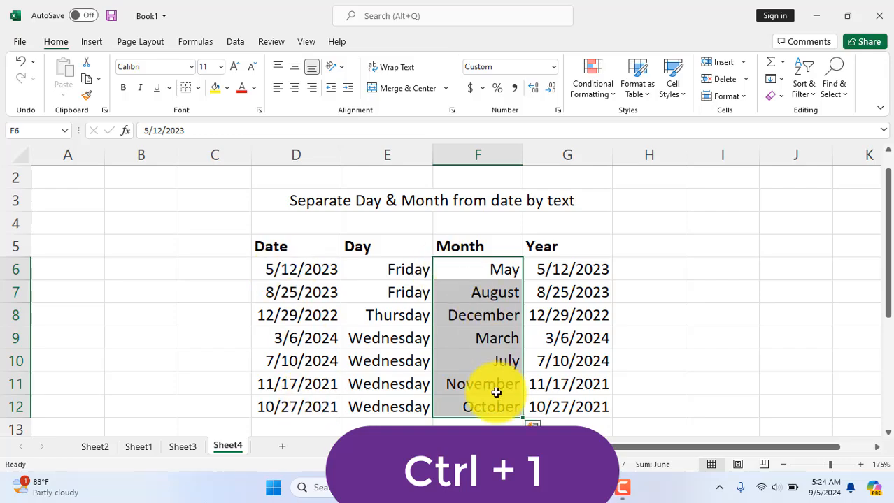
Apply the custom number format yyyy to the Year column dates in G6:G12.
left_click(566, 270)
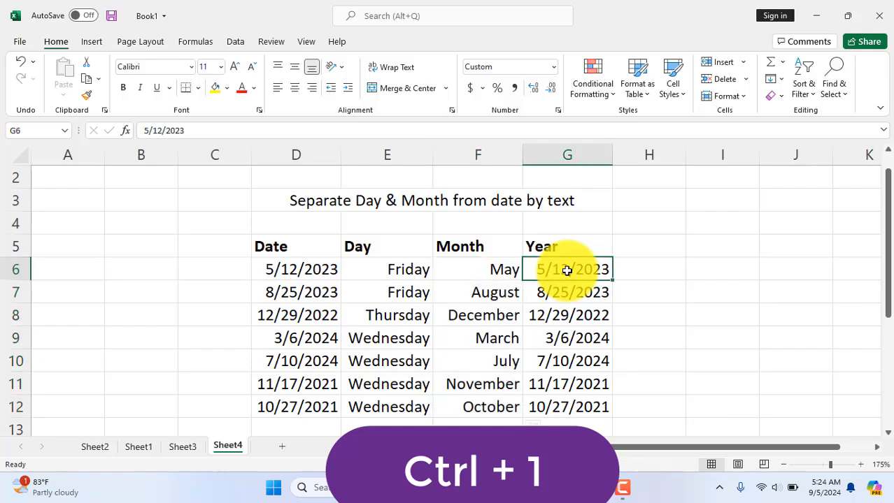
left_click_drag(567, 270, 555, 404)
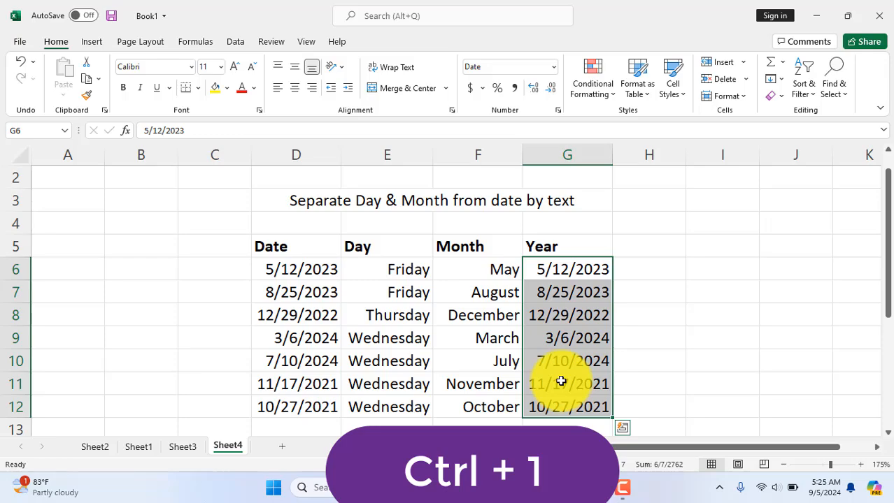
key("ctrl+1")
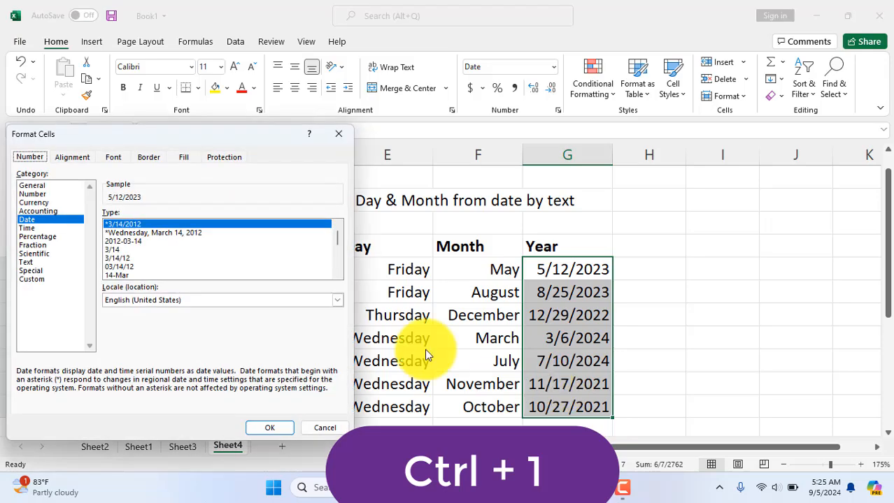
left_click(41, 277)
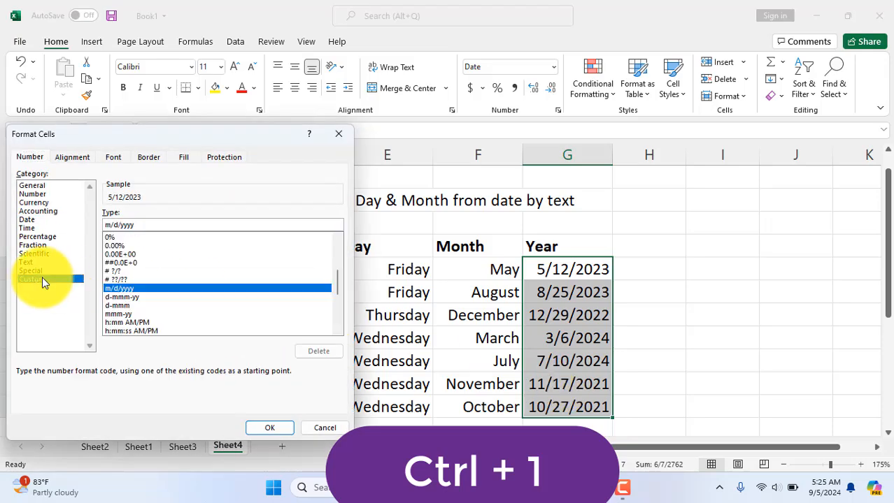
left_click(145, 224)
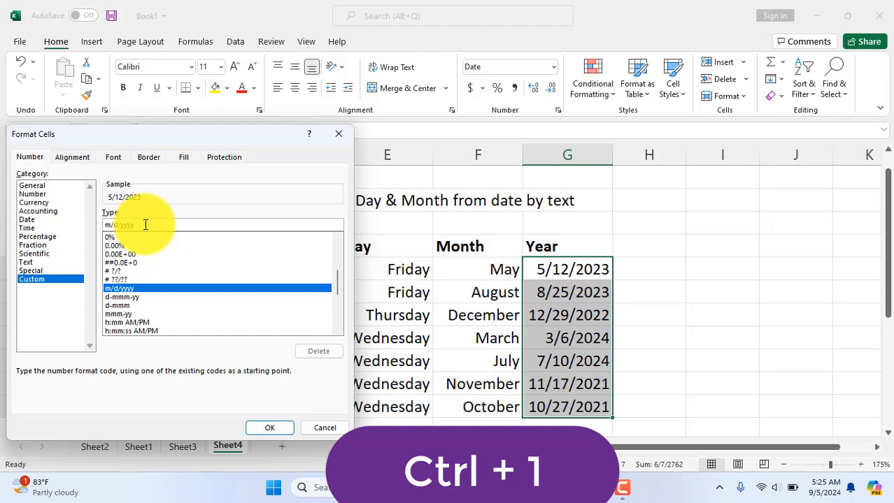
key("BackSpace")
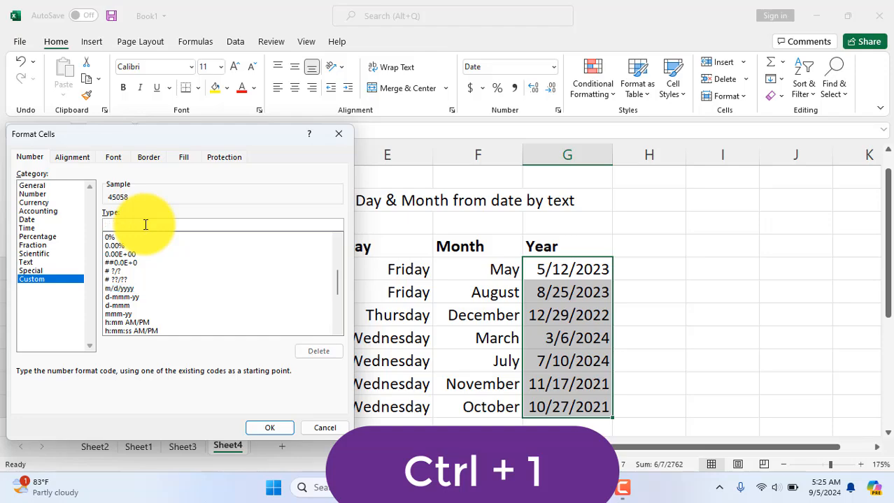
type("yyyy")
left_click(269, 426)
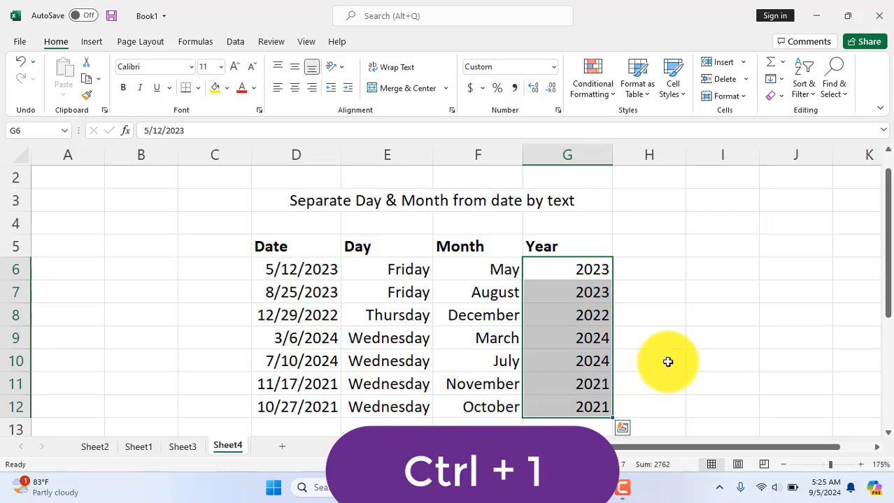
left_click(646, 280)
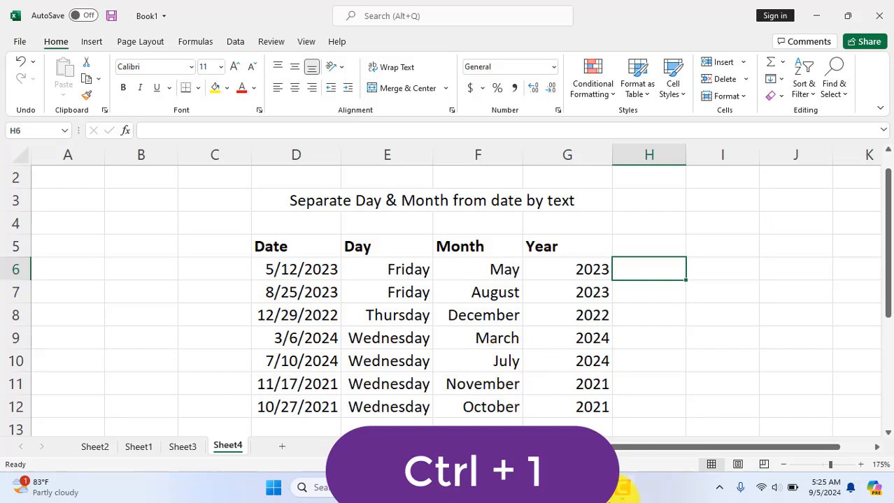
mouse_move(621, 492)
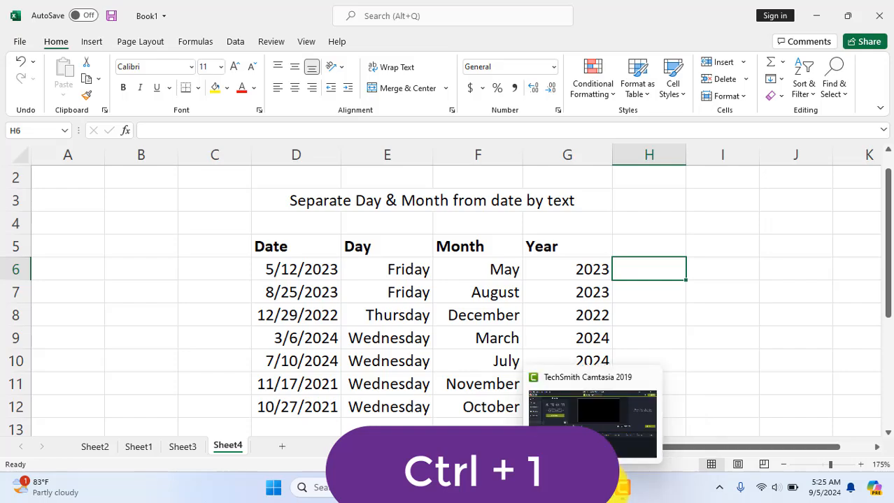
left_click(619, 495)
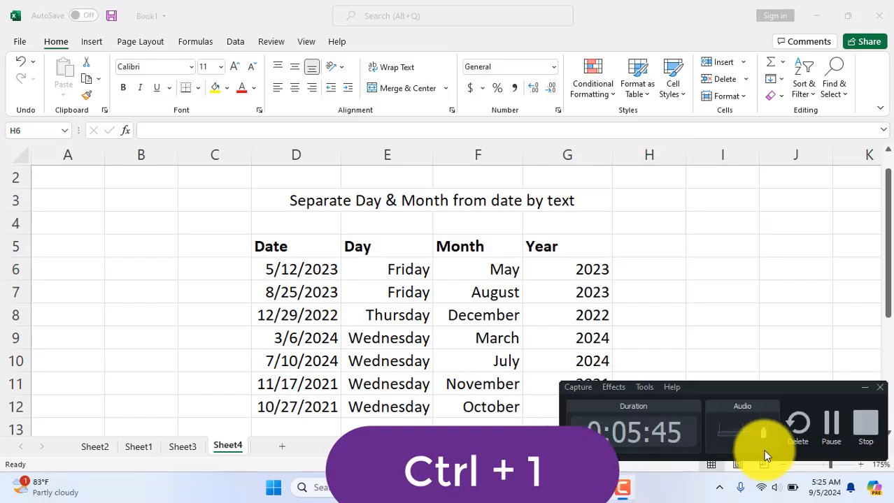